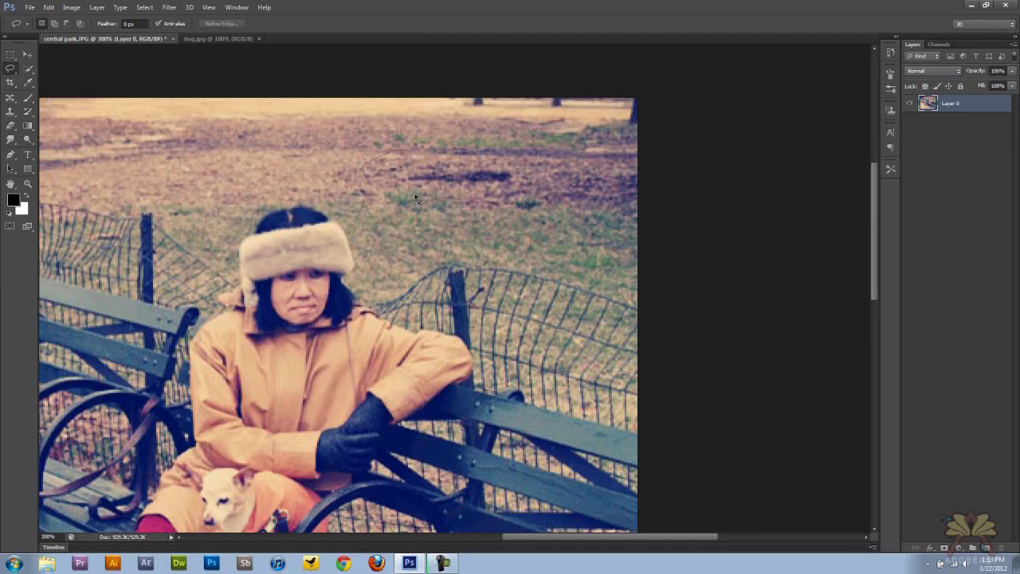
Patch the dark bare spot in the grass with clean grass from the left, then deselect.
{"action": "left_click_drag", "start_coordinate": [421, 199], "coordinate": [369, 179]}
{"action": "left_click", "coordinate": [11, 98]}
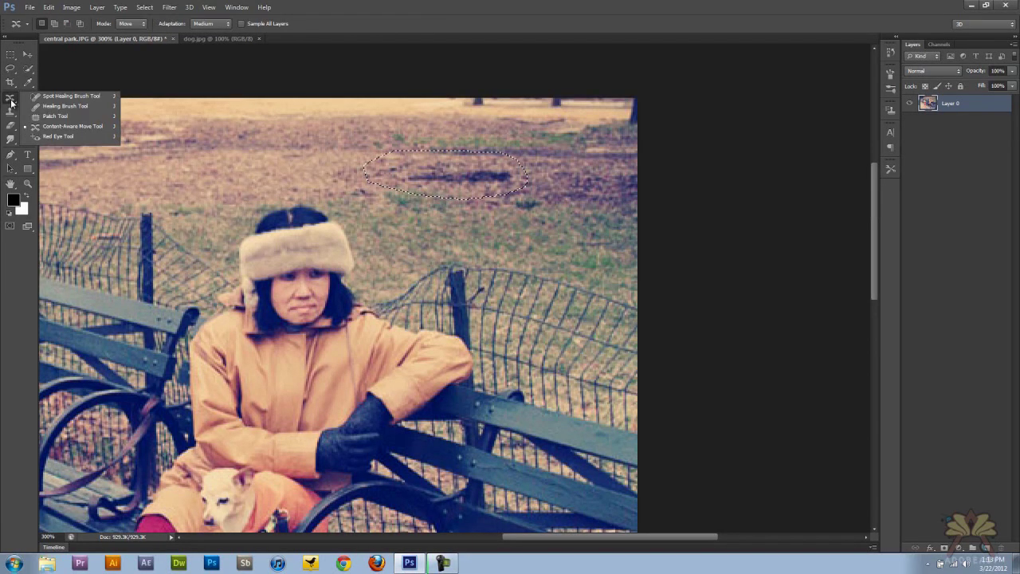
{"action": "left_click", "coordinate": [48, 116]}
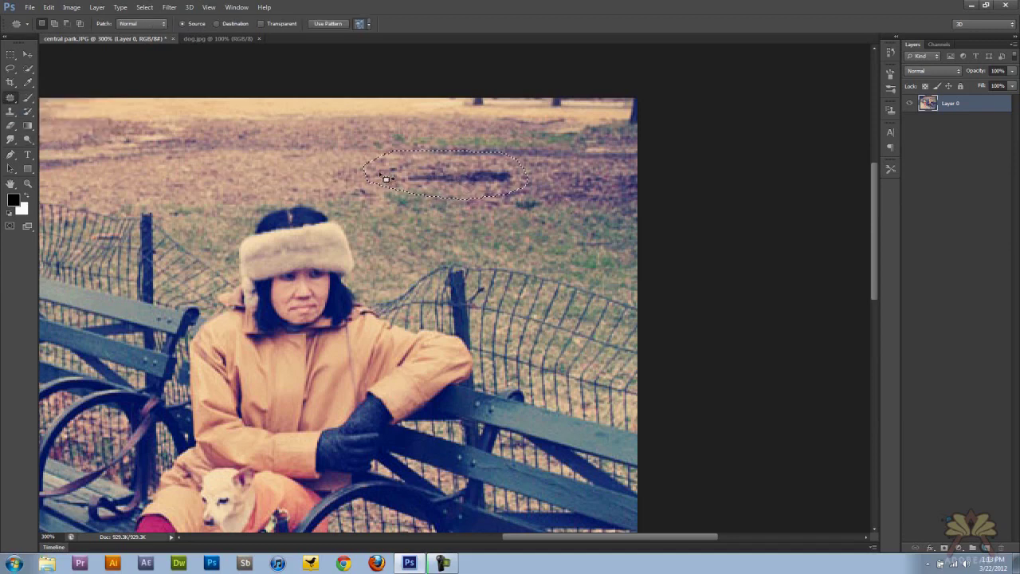
{"action": "left_click_drag", "start_coordinate": [450, 175], "coordinate": [207, 165]}
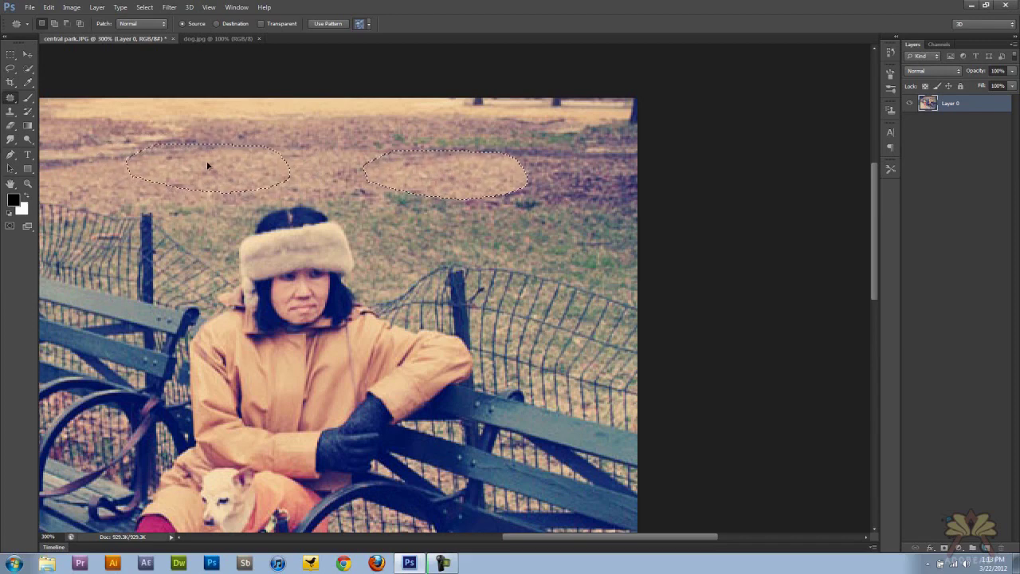
{"action": "left_click_drag", "start_coordinate": [207, 165], "coordinate": [209, 165]}
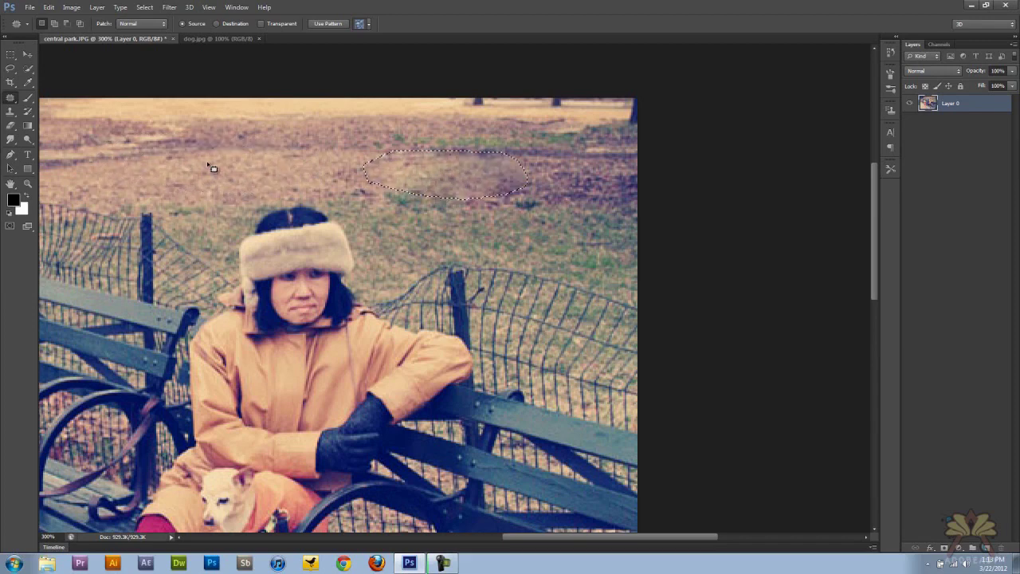
{"action": "key", "text": "ctrl+d"}
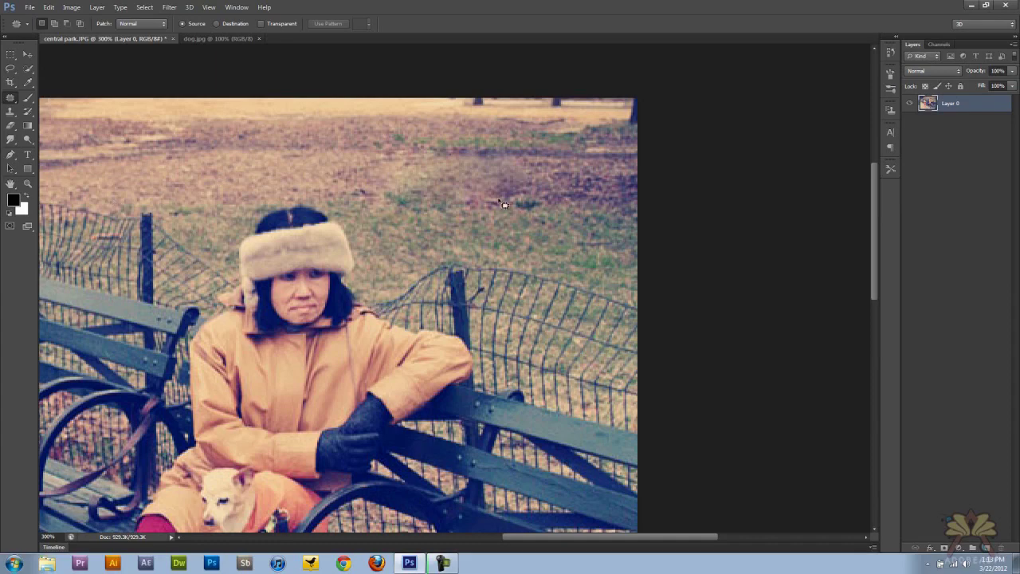
Zoom in and out to inspect the patched grass and the woman on the bench.
{"action": "left_click", "coordinate": [27, 186]}
{"action": "left_click", "coordinate": [560, 178]}
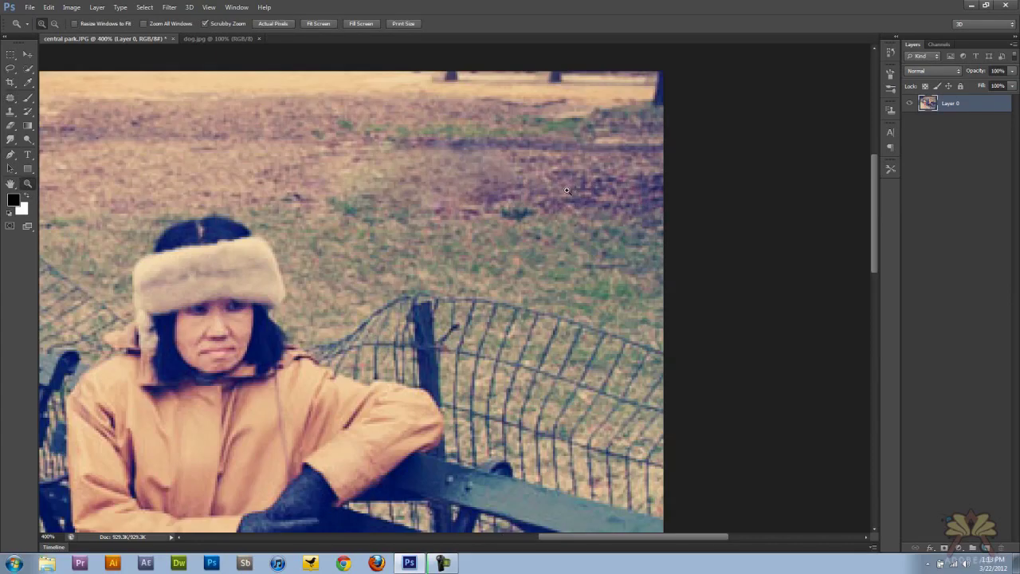
{"action": "left_click", "coordinate": [565, 192]}
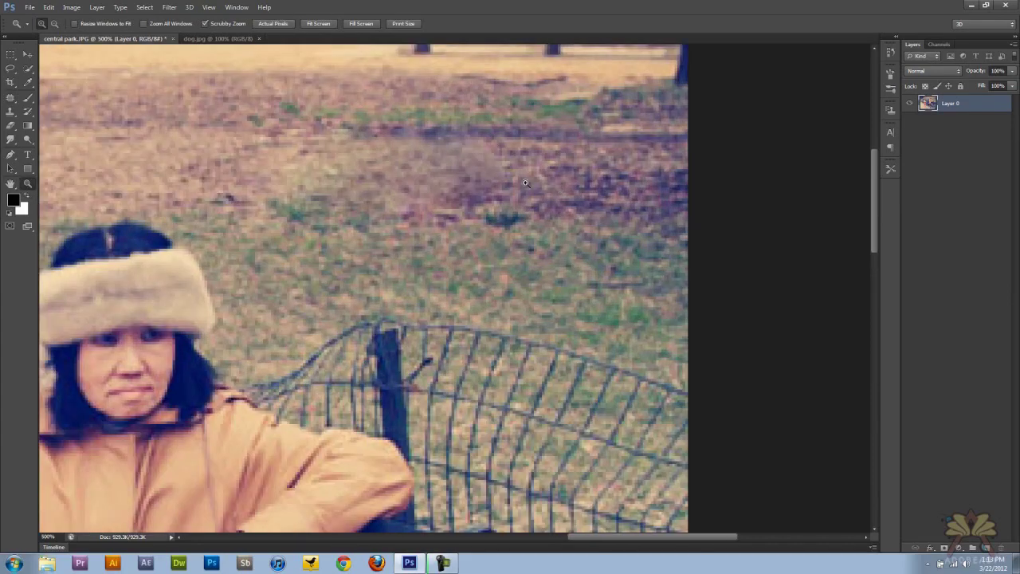
{"action": "key", "text": "ctrl+0"}
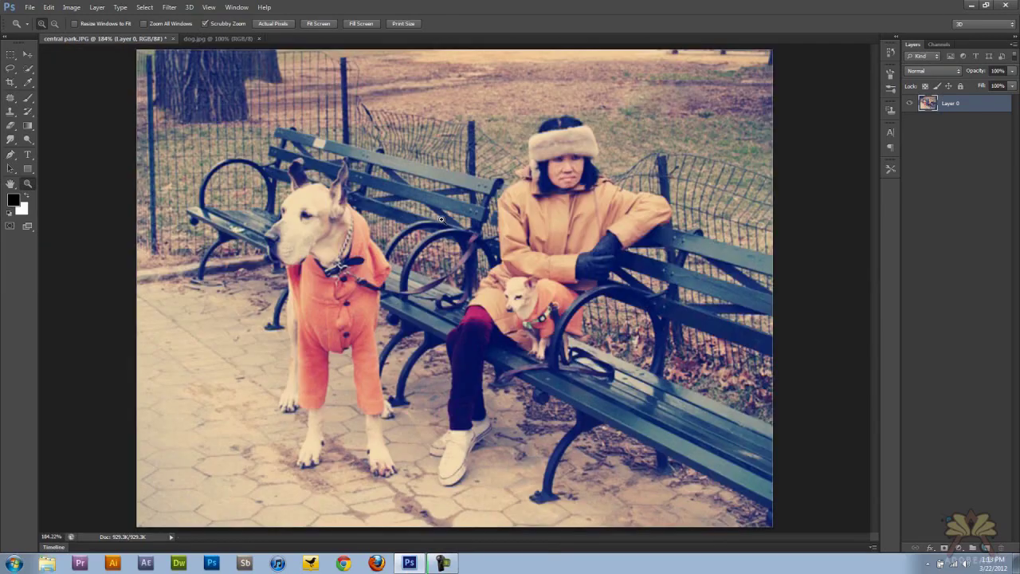
{"action": "key", "text": "ctrl+1"}
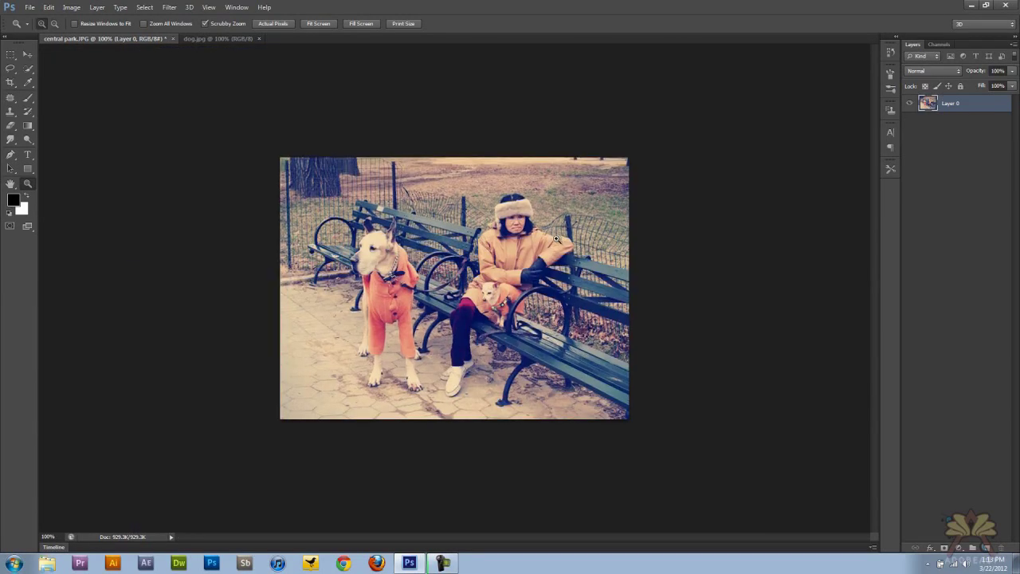
{"action": "left_click", "coordinate": [567, 244]}
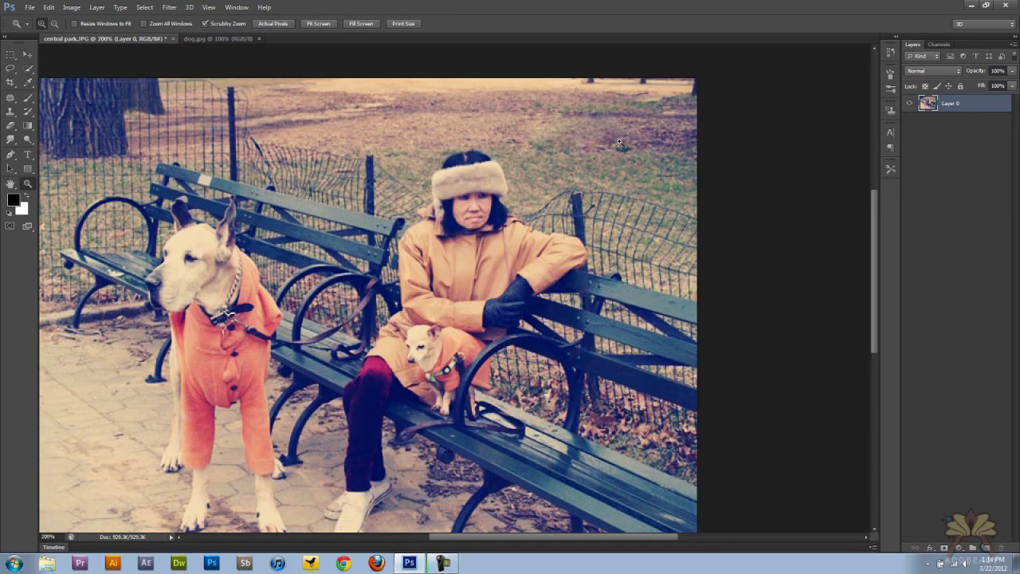
{"action": "key", "text": "h"}
{"action": "mouse_move", "coordinate": [446, 172]}
{"action": "left_mouse_down"}
{"action": "mouse_move", "coordinate": [452, 240]}
{"action": "mouse_move", "coordinate": [420, 253]}
{"action": "left_mouse_up"}
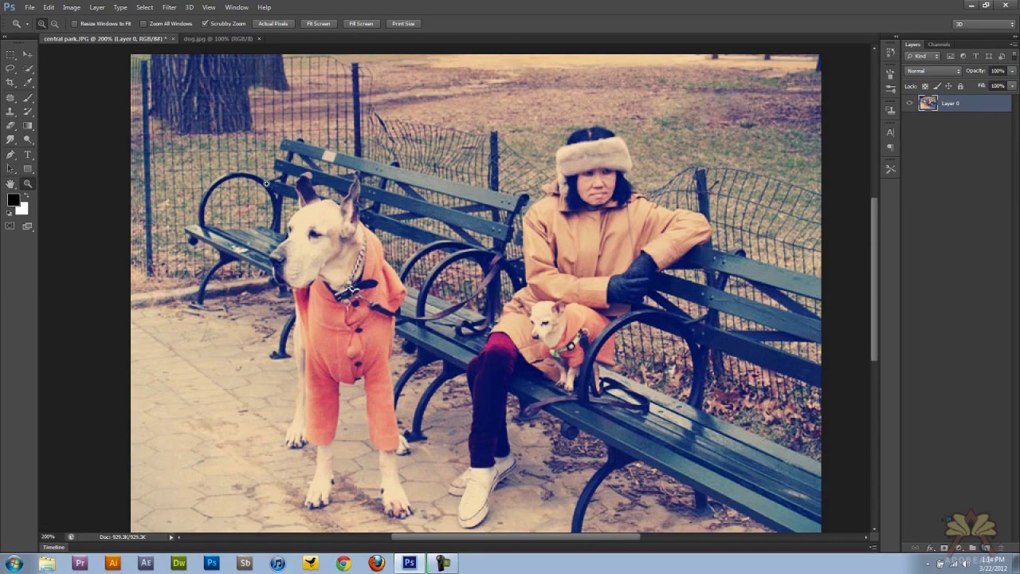
Move the large dog in the orange coat to the left with Content-Aware Move, then deselect.
{"action": "left_click", "coordinate": [10, 97]}
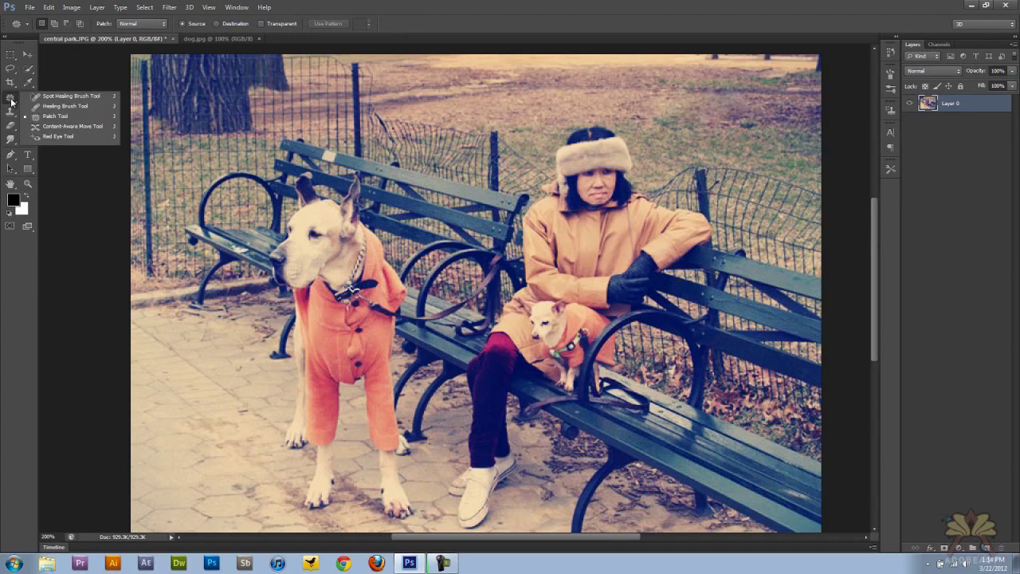
{"action": "left_click", "coordinate": [57, 127]}
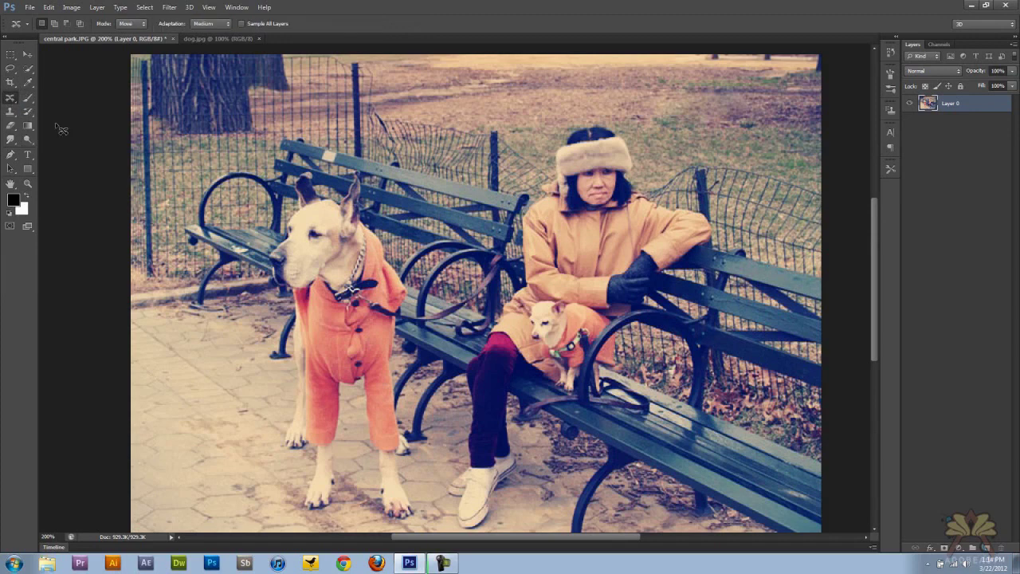
{"action": "scroll", "coordinate": [236, 247], "scroll_direction": "down", "scroll_amount": 3}
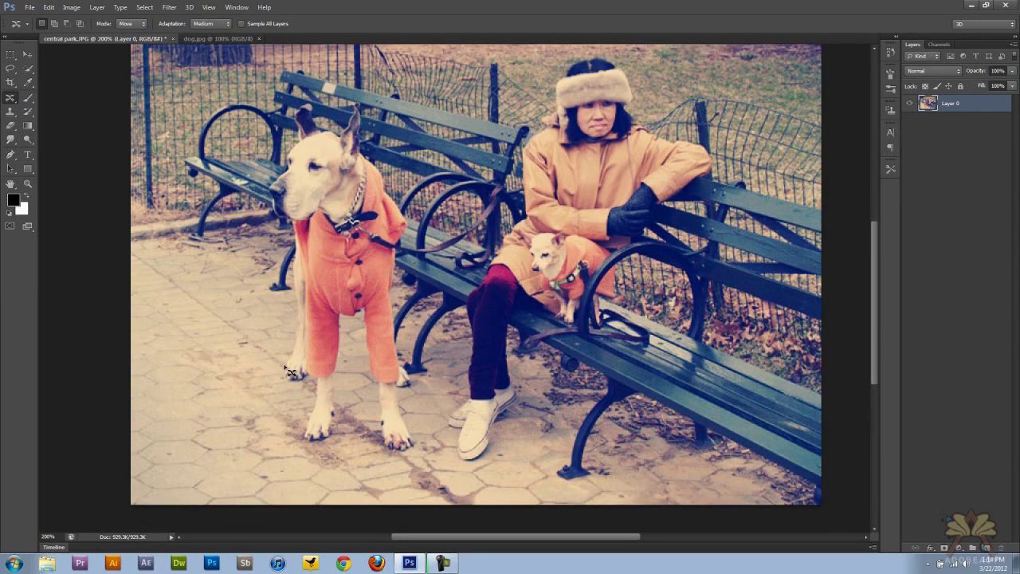
{"action": "mouse_move", "coordinate": [287, 374]}
{"action": "left_mouse_down"}
{"action": "mouse_move", "coordinate": [298, 346]}
{"action": "mouse_move", "coordinate": [290, 236]}
{"action": "mouse_move", "coordinate": [265, 187]}
{"action": "mouse_move", "coordinate": [281, 176]}
{"action": "mouse_move", "coordinate": [363, 223]}
{"action": "mouse_move", "coordinate": [259, 226]}
{"action": "left_mouse_up"}
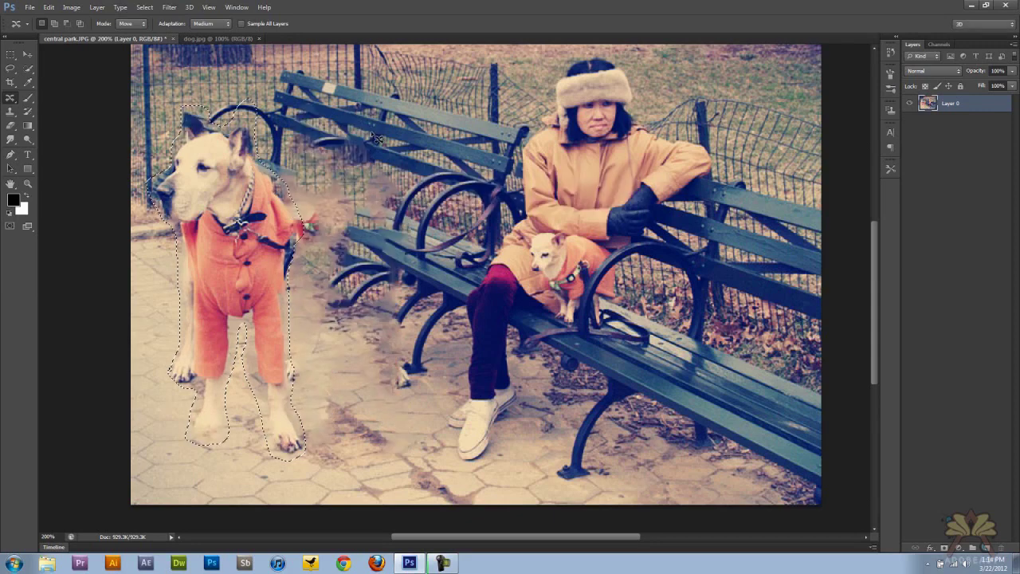
{"action": "key", "text": "ctrl+d"}
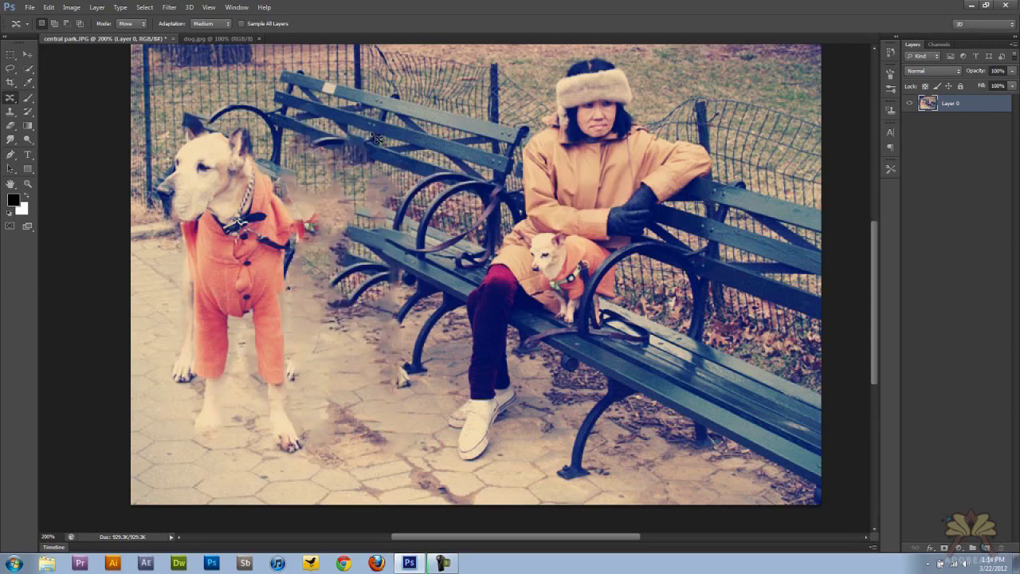
{"action": "double_click", "coordinate": [28, 183]}
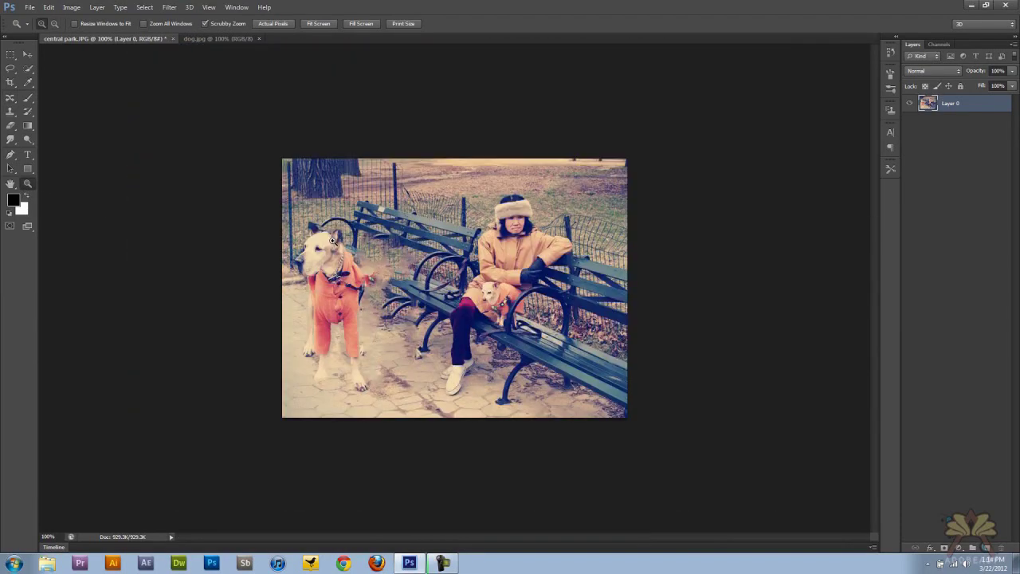
Undo the dog move so it stands beside the bench again, returning the view to 100%.
{"action": "left_click", "coordinate": [397, 303]}
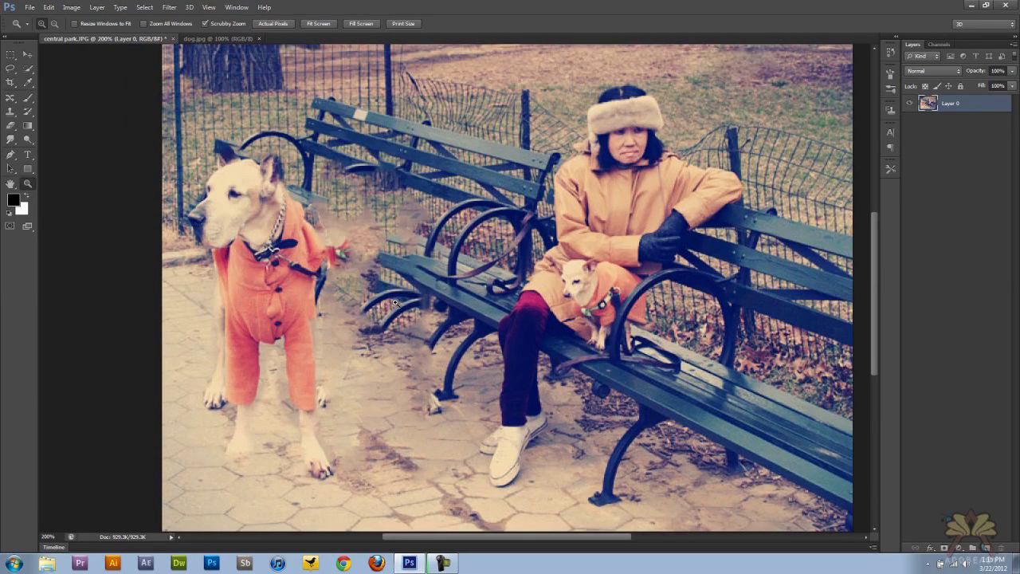
{"action": "key", "text": "ctrl+alt+z"}
{"action": "key", "text": "ctrl+alt+z"}
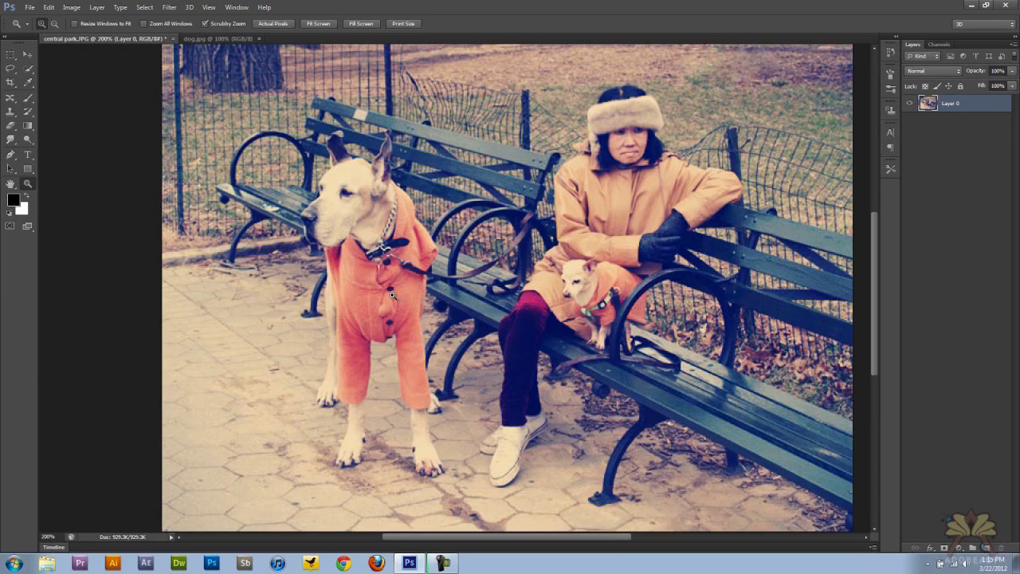
{"action": "key", "text": "j"}
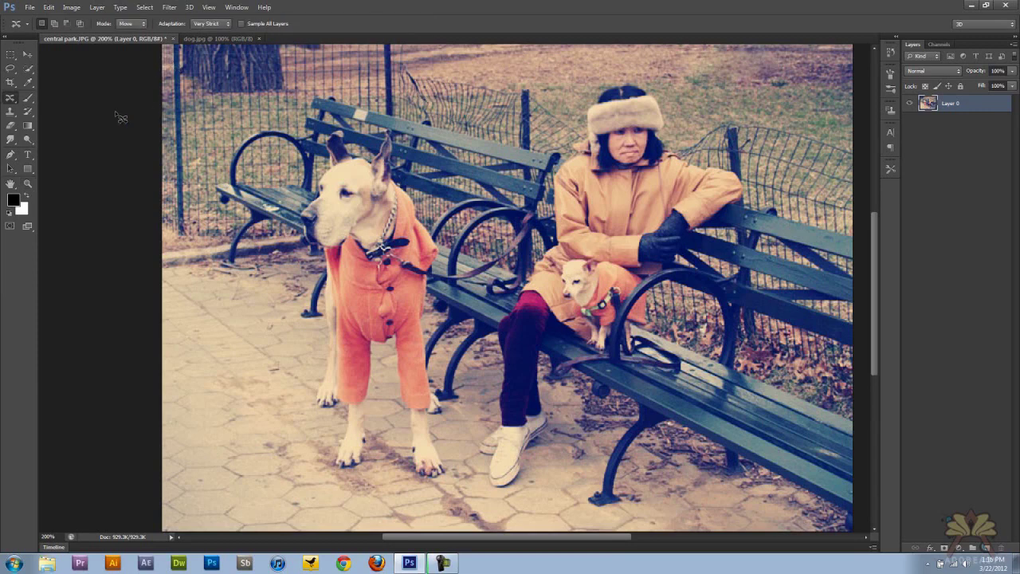
{"action": "left_click", "coordinate": [28, 184]}
{"action": "left_click", "coordinate": [362, 275], "text": "alt"}
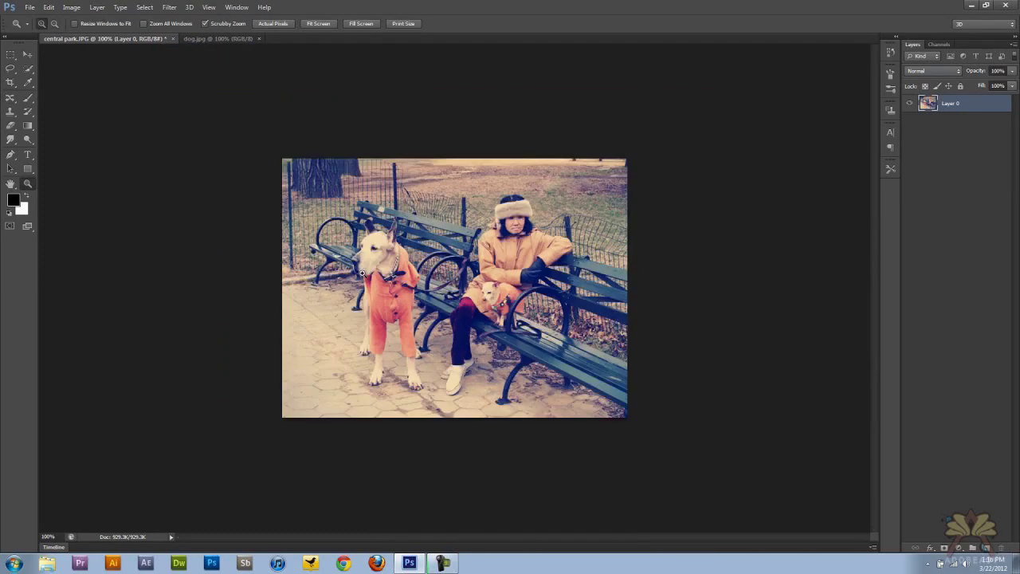
Show a taller Timeline panel beneath the photo and bring up the File > Import options.
{"action": "left_click", "coordinate": [237, 8]}
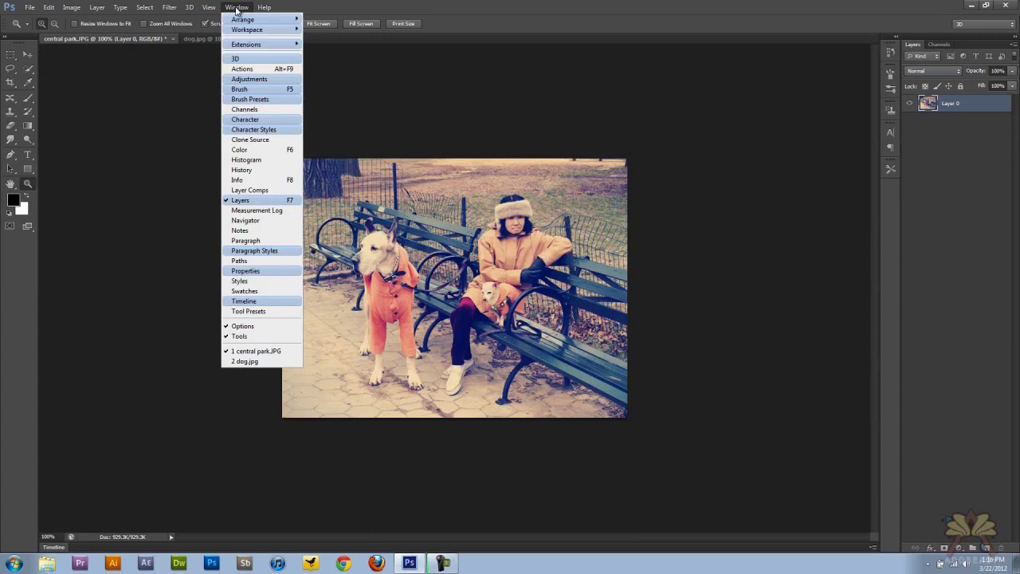
{"action": "left_click", "coordinate": [279, 302]}
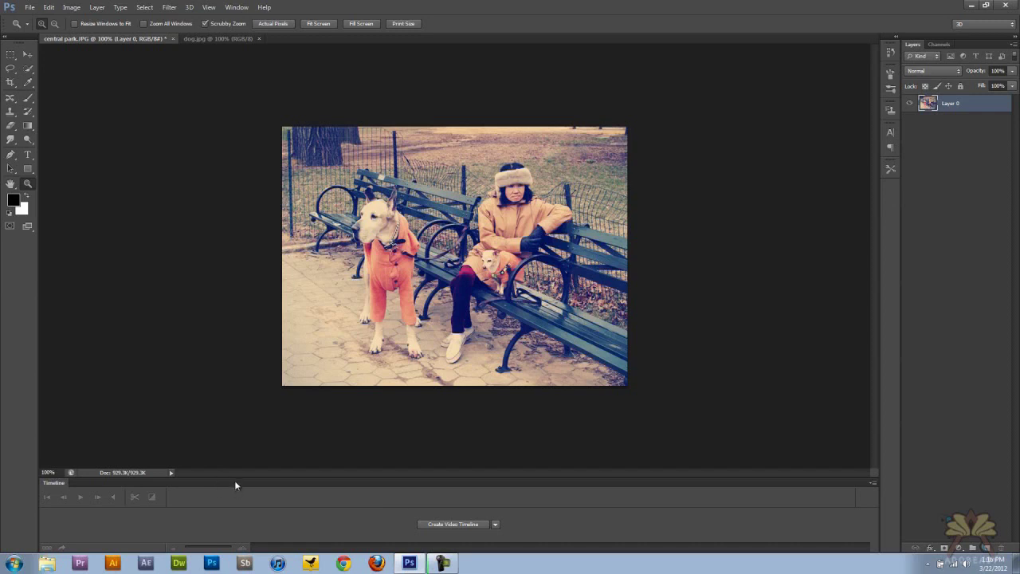
{"action": "left_click_drag", "start_coordinate": [235, 481], "coordinate": [240, 405]}
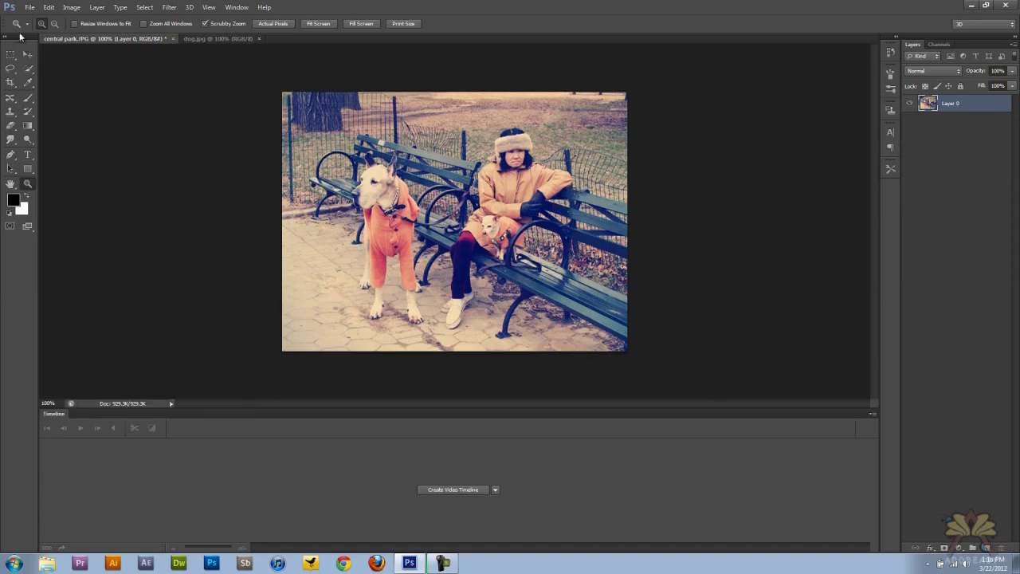
{"action": "left_click", "coordinate": [29, 7]}
{"action": "mouse_move", "coordinate": [163, 198]}
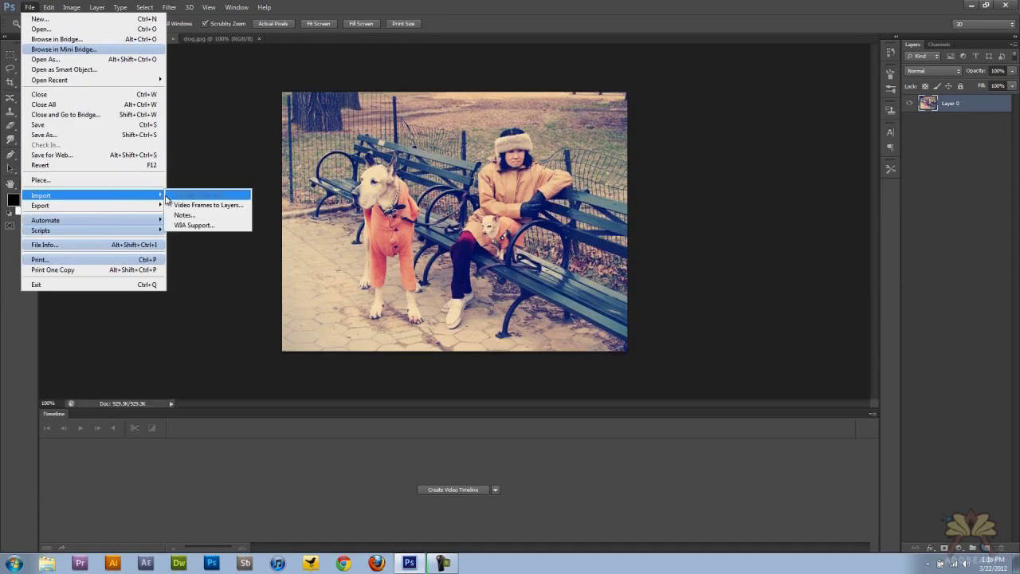
Import the Coming Soon intro video as layers, trimmed to a shorter selected range, as frame animation.
{"action": "left_click", "coordinate": [225, 208]}
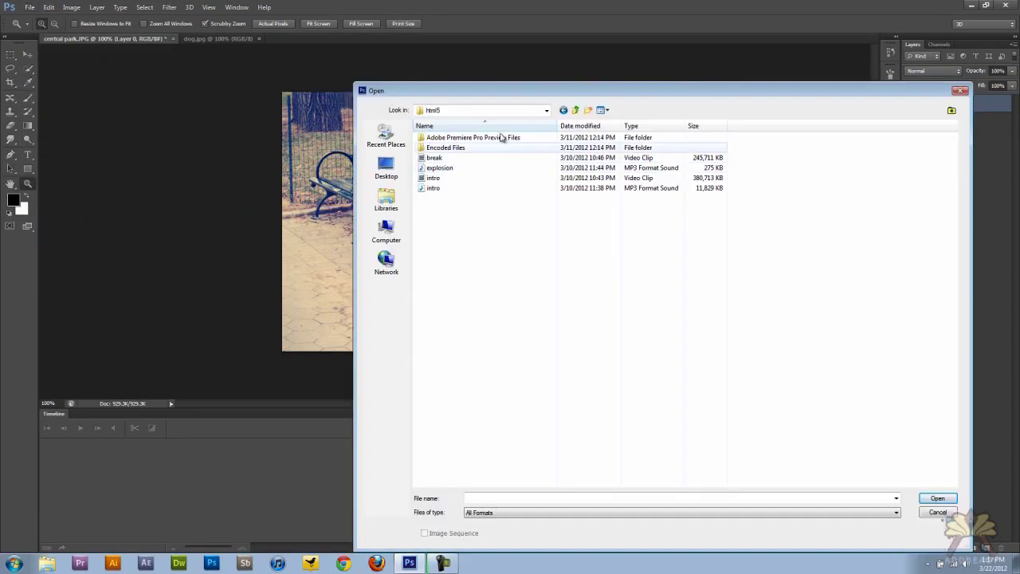
{"action": "double_click", "coordinate": [436, 178]}
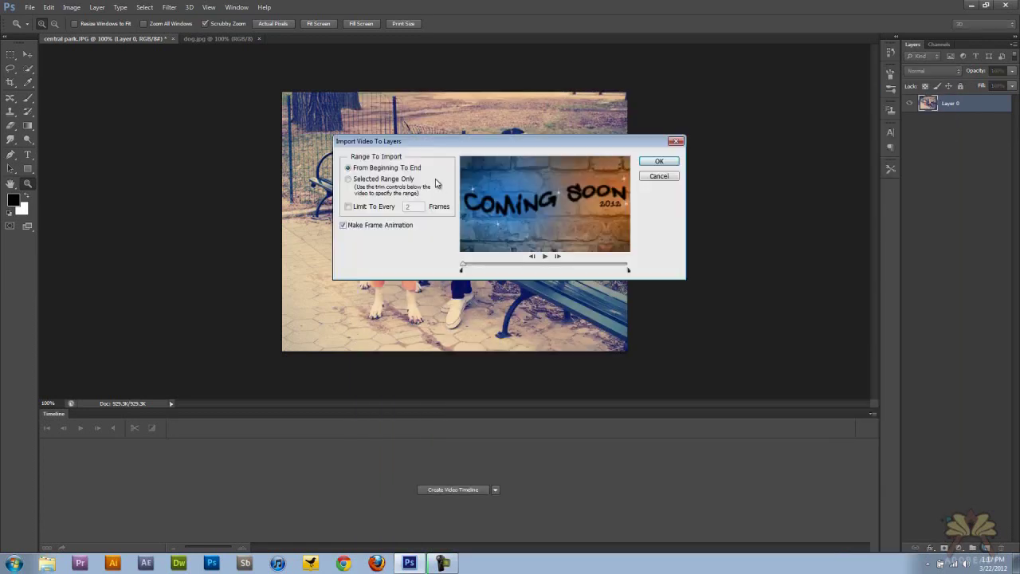
{"action": "left_click_drag", "start_coordinate": [511, 271], "coordinate": [494, 270]}
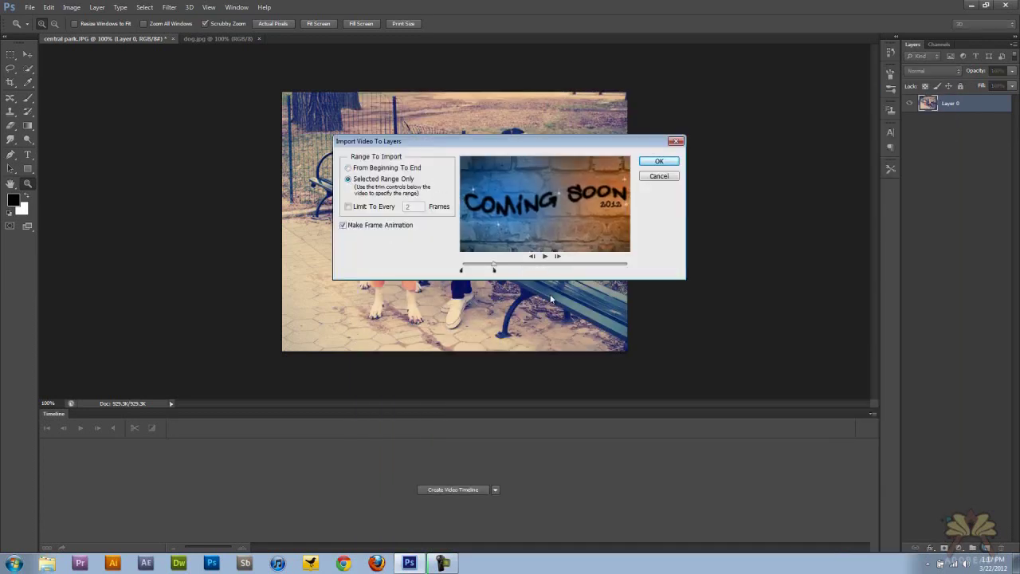
{"action": "left_click_drag", "start_coordinate": [499, 271], "coordinate": [493, 271]}
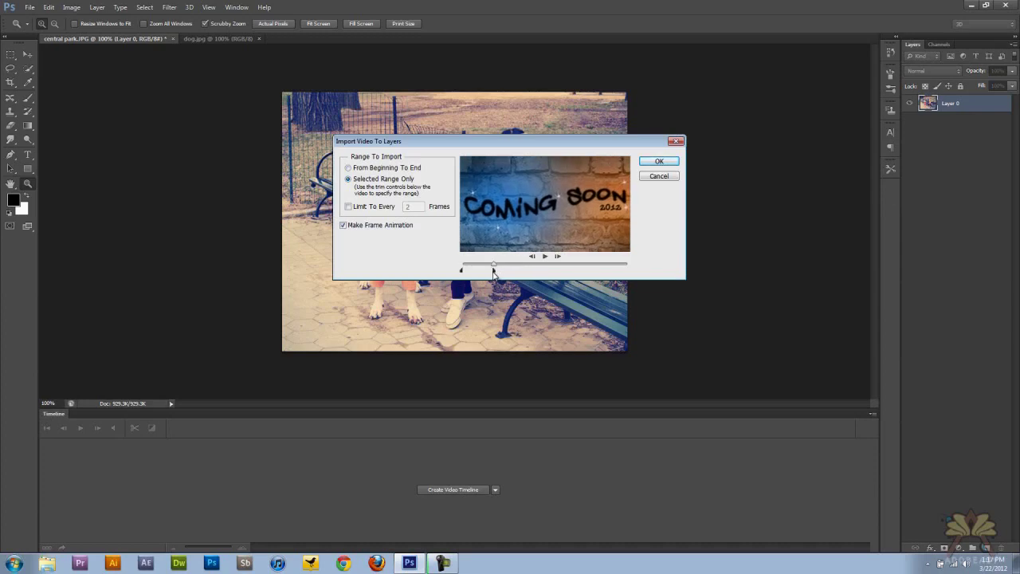
{"action": "left_click", "coordinate": [657, 163]}
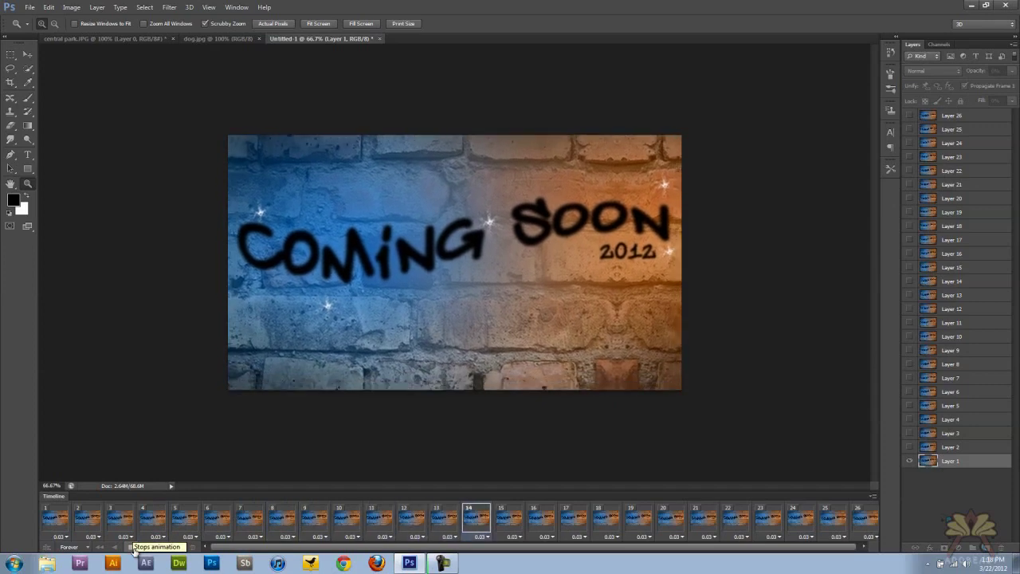
Stop the Coming Soon playback and convert the frame animation to a video timeline.
{"action": "left_click", "coordinate": [135, 547]}
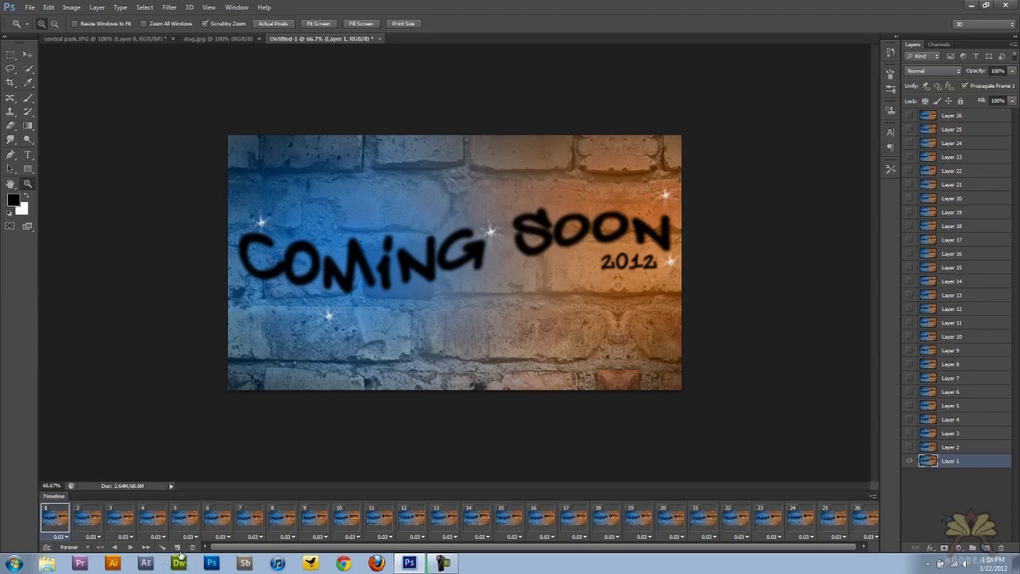
{"action": "left_click", "coordinate": [46, 548]}
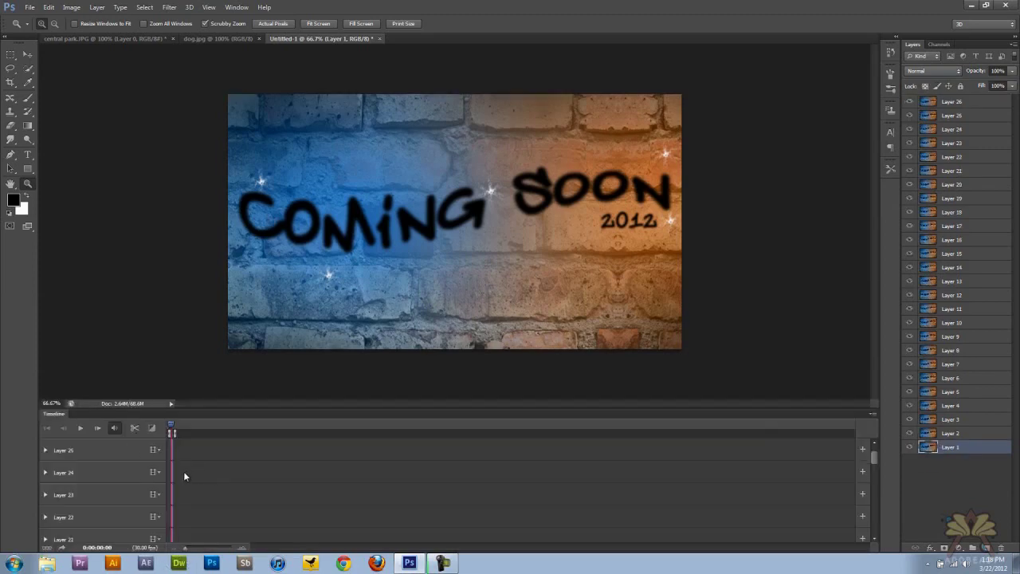
Zoom the timeline and join Layer 26 after Layer 25 and Layer 24 after Layer 23.
{"action": "left_click_drag", "start_coordinate": [874, 454], "coordinate": [813, 545]}
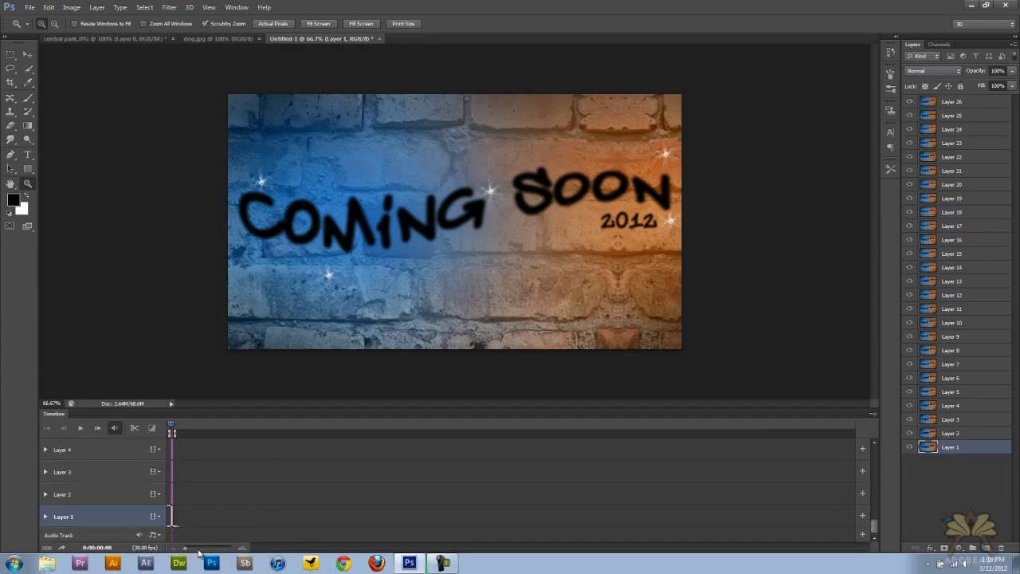
{"action": "left_click_drag", "start_coordinate": [197, 548], "coordinate": [220, 548]}
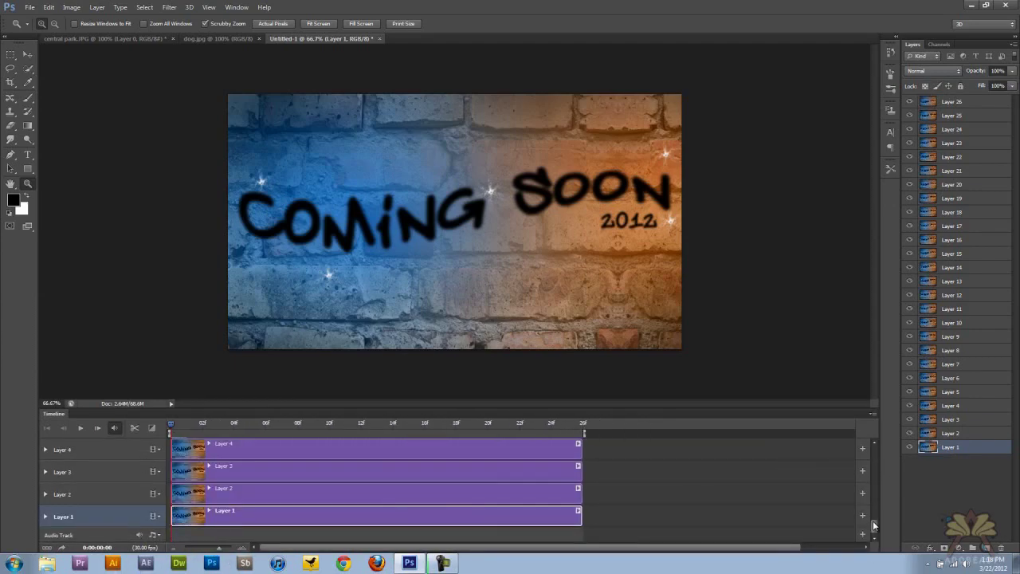
{"action": "left_click_drag", "start_coordinate": [873, 524], "coordinate": [874, 451]}
{"action": "left_click", "coordinate": [292, 452]}
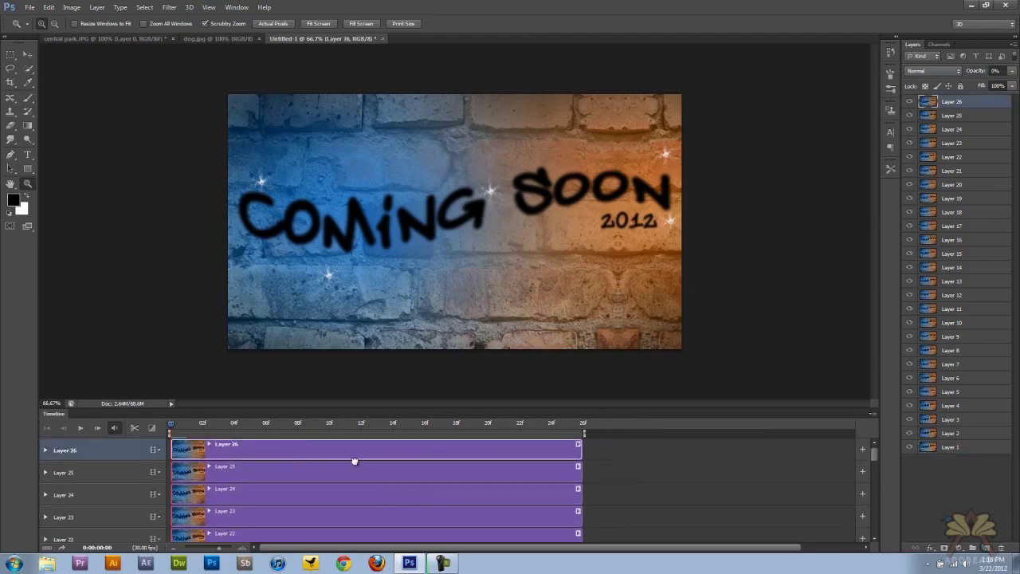
{"action": "left_click_drag", "start_coordinate": [353, 462], "coordinate": [764, 454]}
{"action": "left_click_drag", "start_coordinate": [378, 474], "coordinate": [606, 494]}
Add a Fade transition to the start of Layer 25 and trim the end of Layer 26.
{"action": "left_click", "coordinate": [152, 428]}
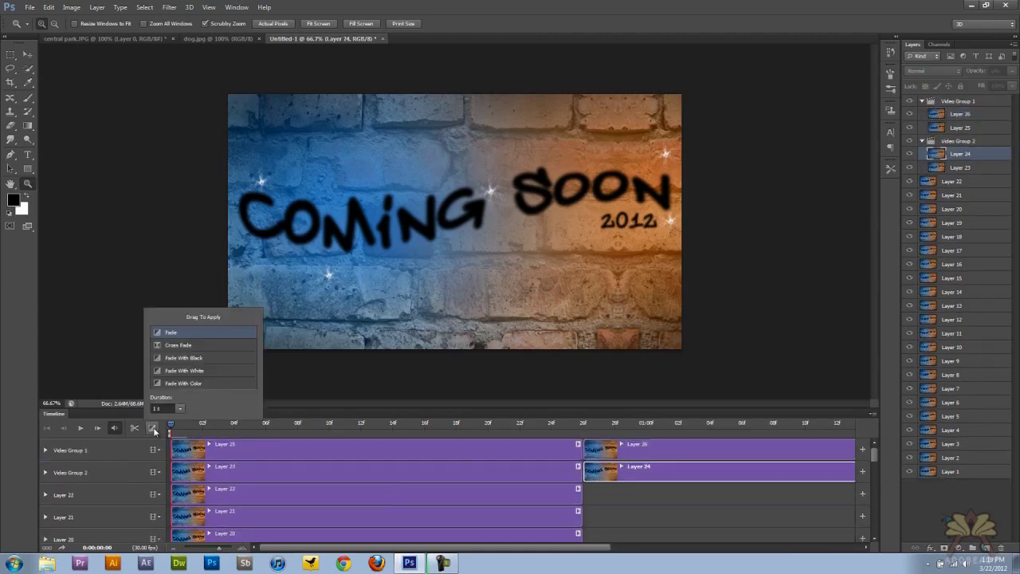
{"action": "left_click", "coordinate": [184, 359]}
{"action": "left_click_drag", "start_coordinate": [174, 336], "coordinate": [223, 453]}
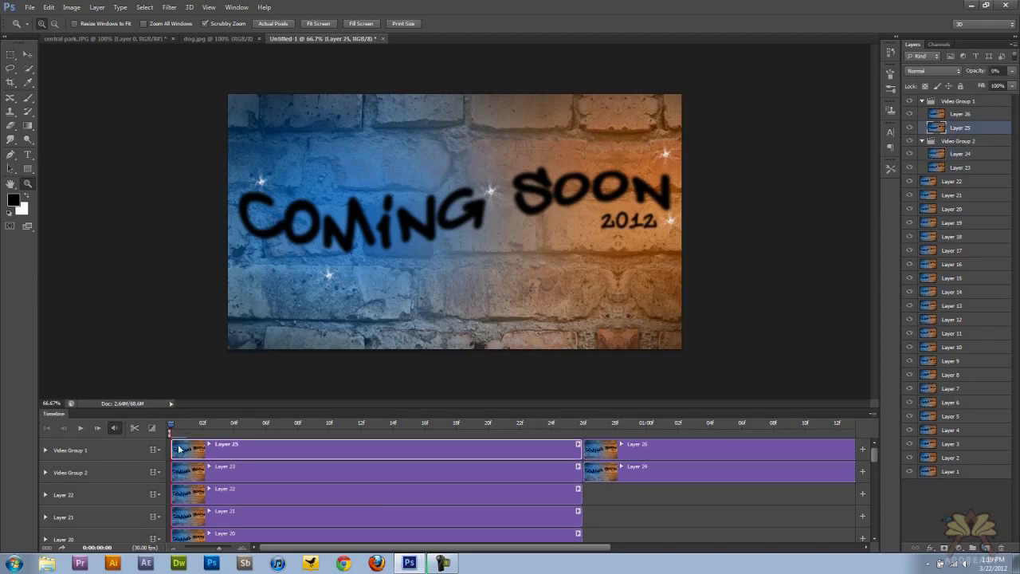
{"action": "left_click_drag", "start_coordinate": [579, 451], "coordinate": [391, 451]}
{"action": "left_click_drag", "start_coordinate": [800, 451], "coordinate": [596, 451]}
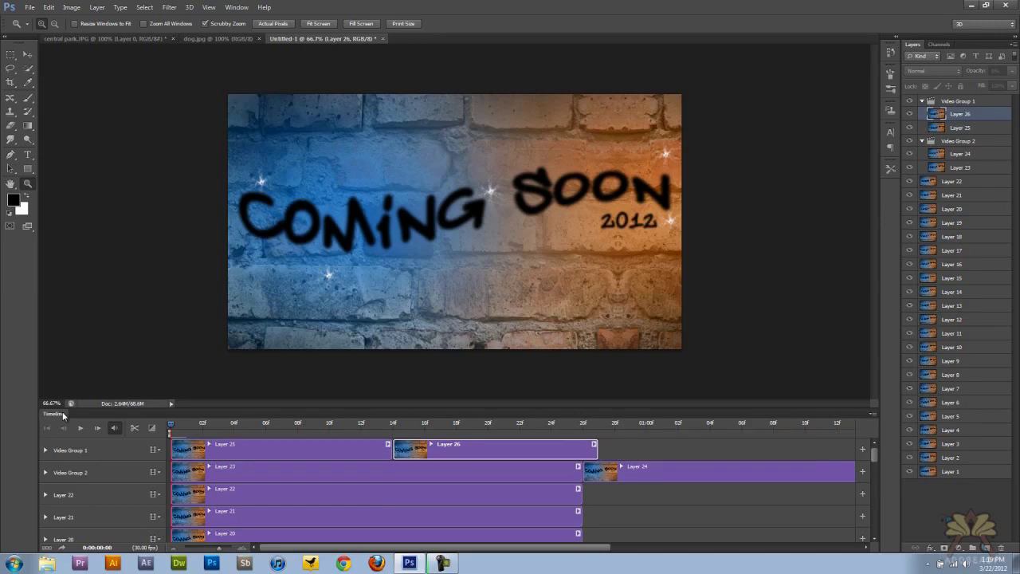
{"action": "double_click", "coordinate": [62, 411]}
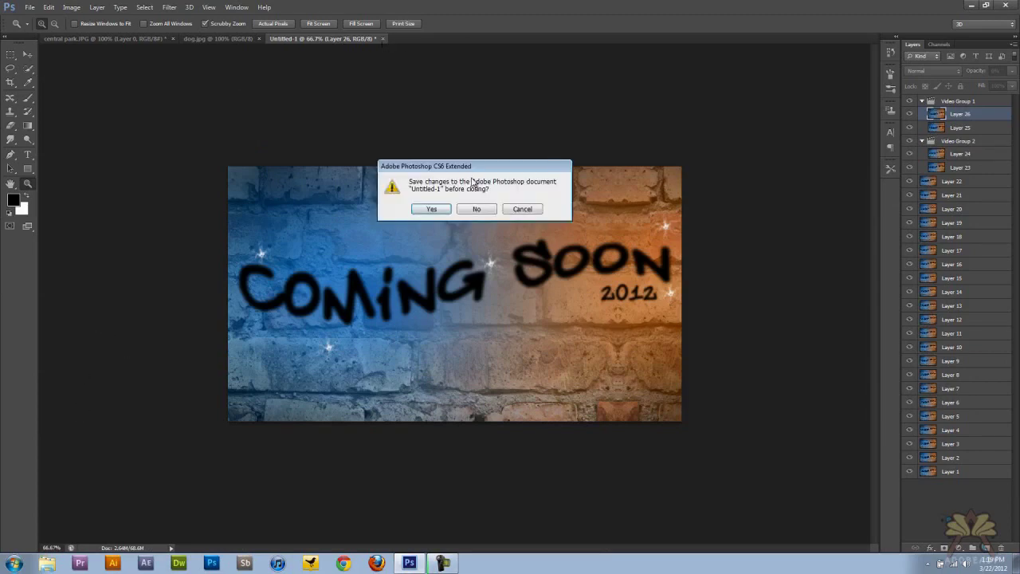
Close the Untitled-1 video document without saving changes.
{"action": "left_click", "coordinate": [470, 209]}
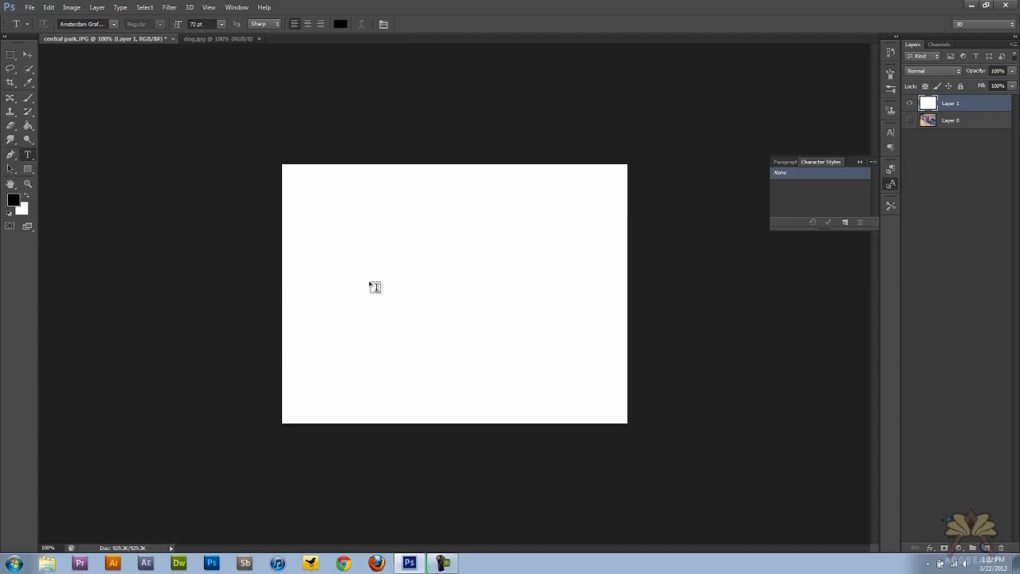
Create Character Style 1 and review its Amsterdam Graffiti 72 pt settings in Character Style Options.
{"action": "left_click", "coordinate": [786, 162]}
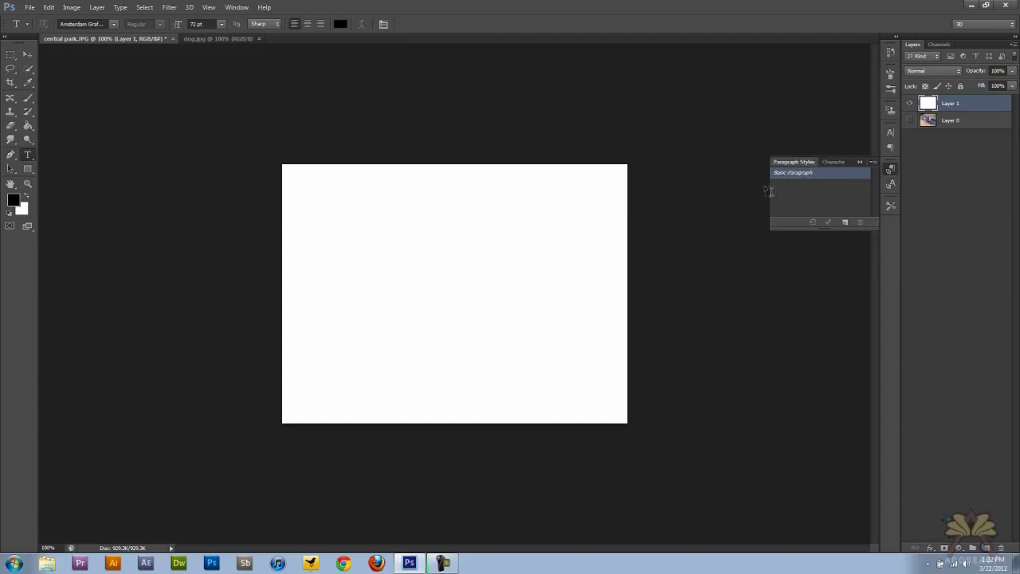
{"action": "left_click", "coordinate": [825, 162]}
{"action": "key", "text": "v"}
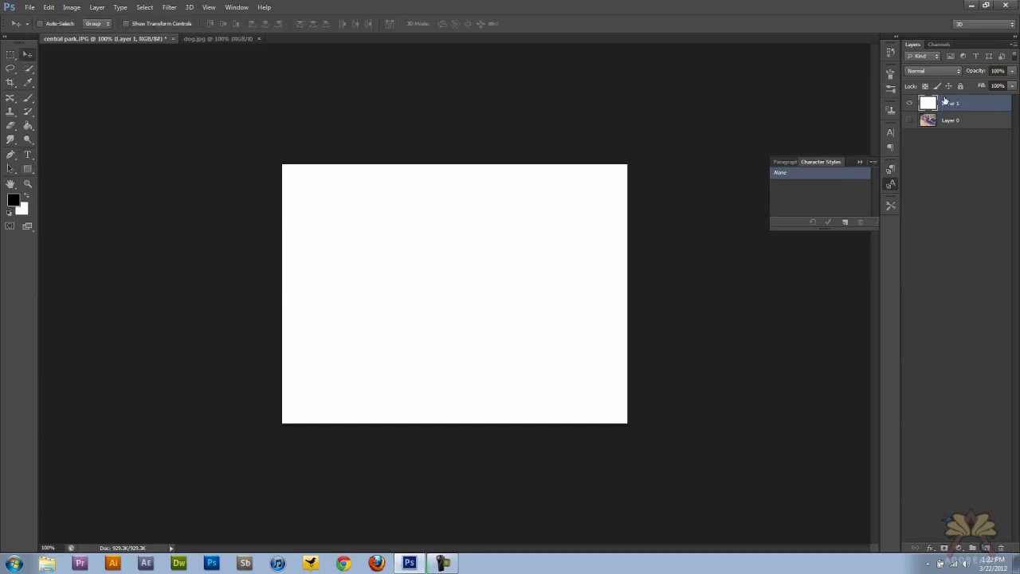
{"action": "left_click", "coordinate": [846, 223]}
{"action": "double_click", "coordinate": [797, 187]}
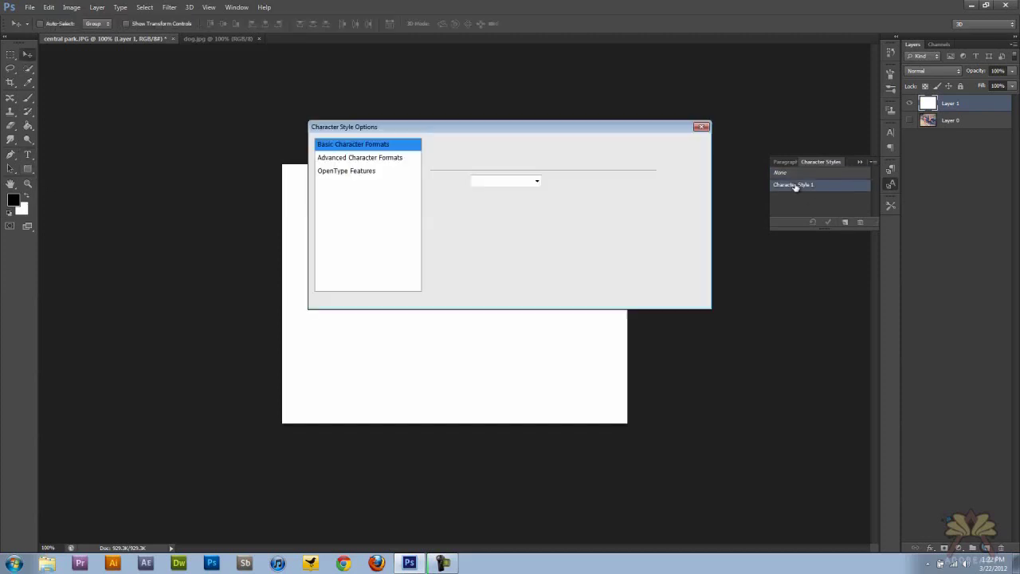
{"action": "left_click", "coordinate": [478, 180]}
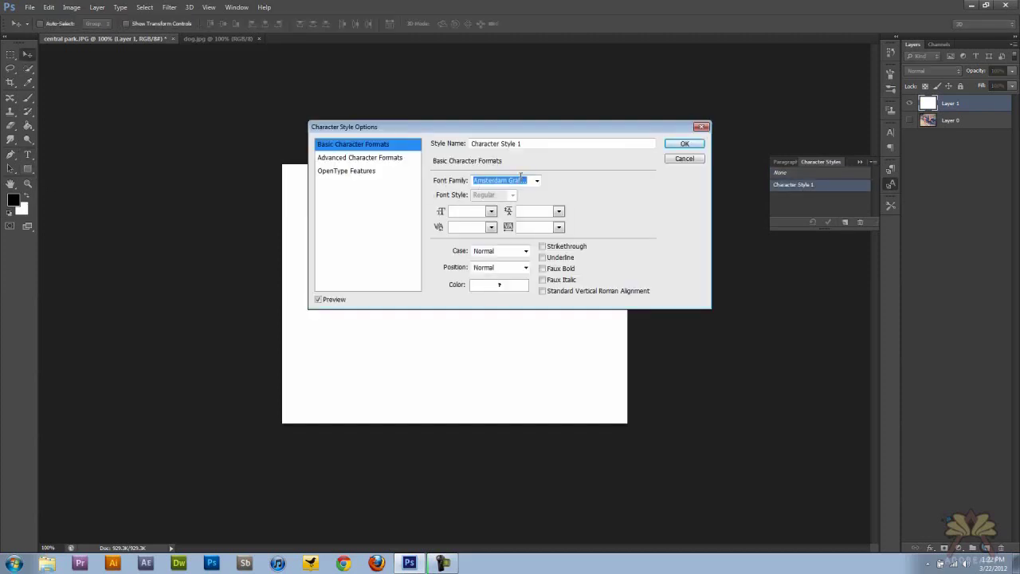
{"action": "left_click", "coordinate": [367, 170]}
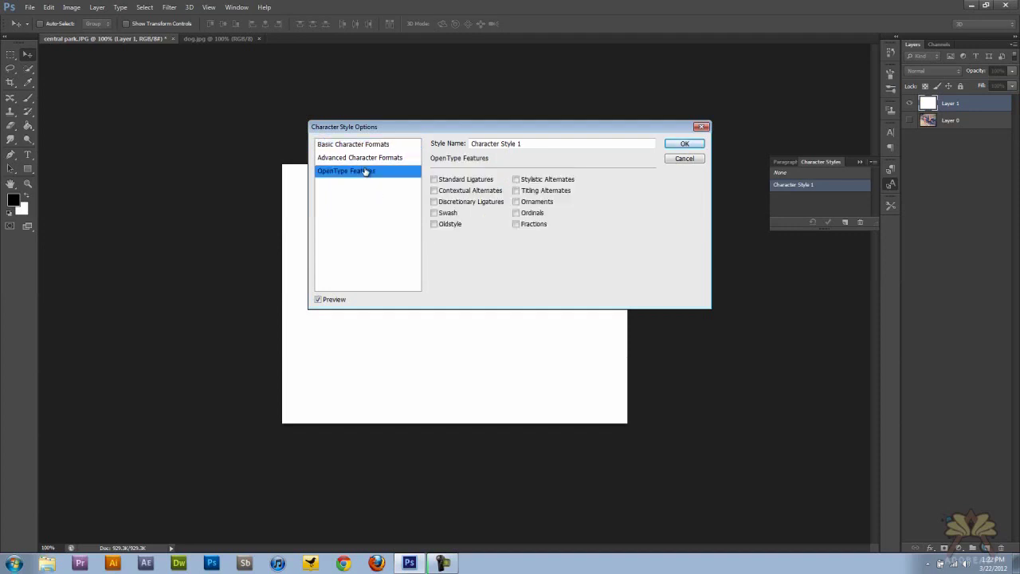
{"action": "left_click", "coordinate": [360, 158]}
{"action": "left_click", "coordinate": [354, 144]}
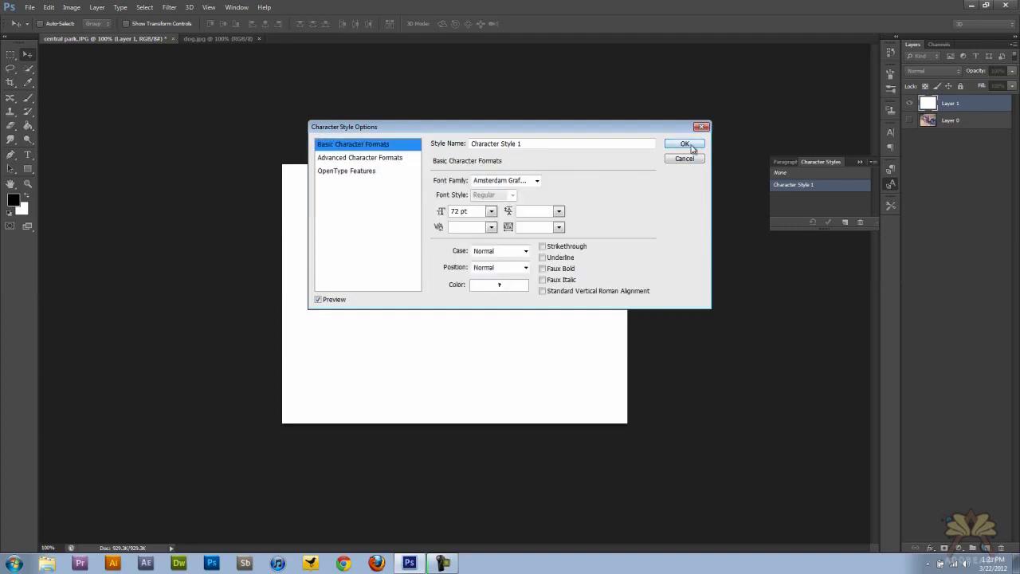
{"action": "left_click", "coordinate": [685, 144]}
{"action": "left_click", "coordinate": [30, 158]}
Type ADOBEASY in a text box on the white canvas and apply Character Style 1 to it.
{"action": "left_click_drag", "start_coordinate": [325, 214], "coordinate": [560, 293]}
{"action": "type", "text": "ADOBEASY"}
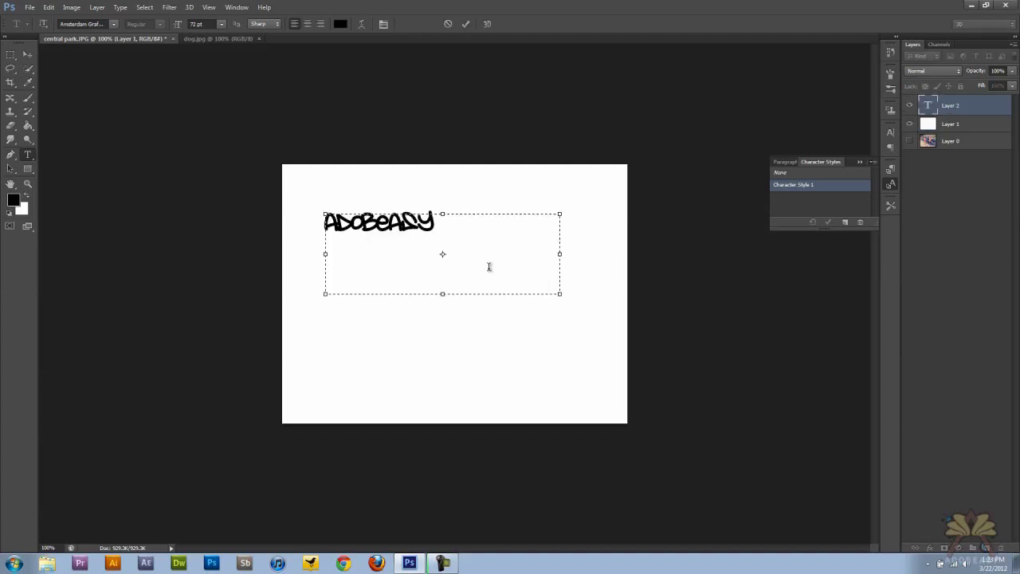
{"action": "key", "text": "ctrl+a"}
{"action": "left_click", "coordinate": [800, 172]}
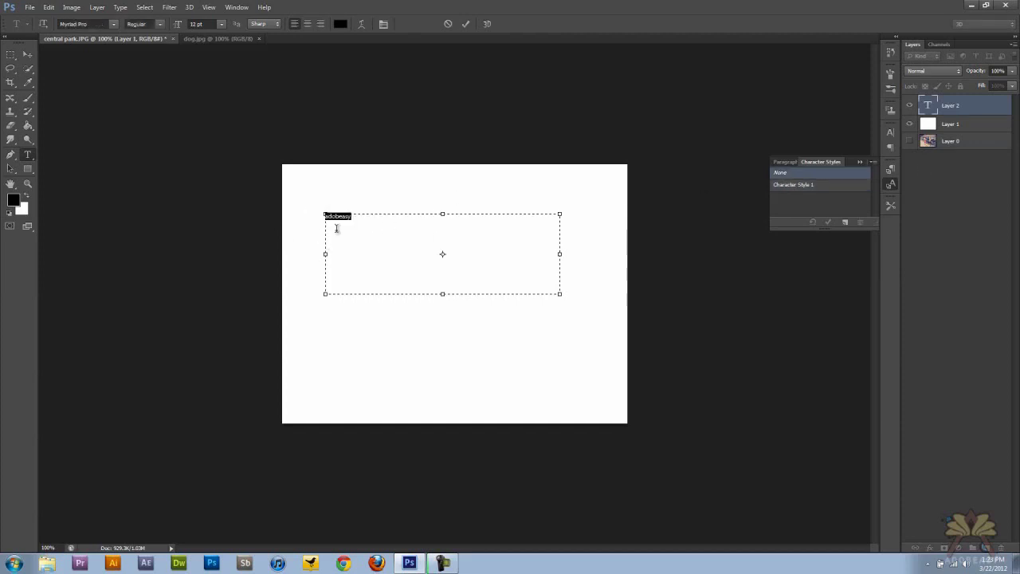
{"action": "left_click", "coordinate": [797, 185]}
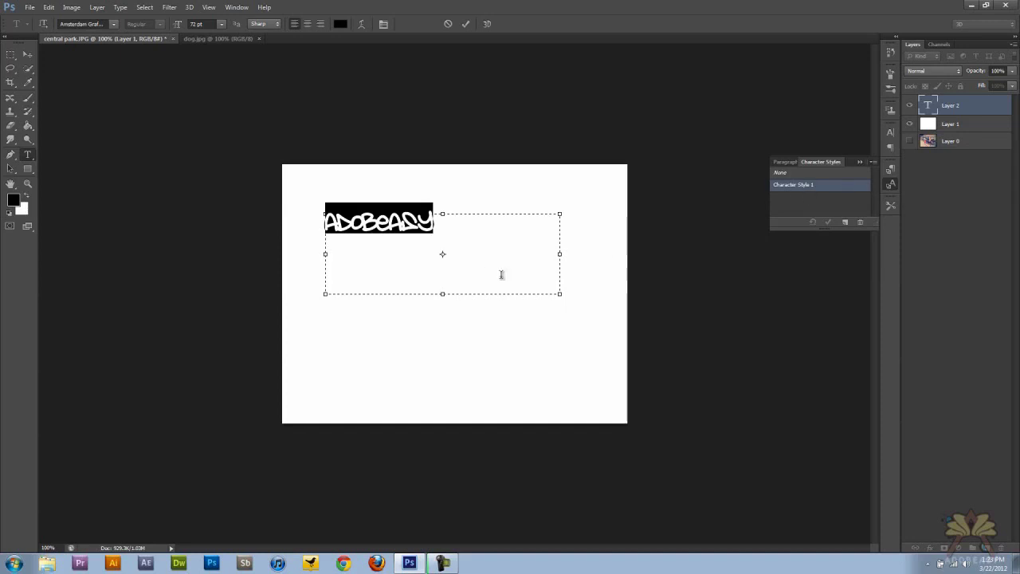
{"action": "left_click", "coordinate": [27, 54]}
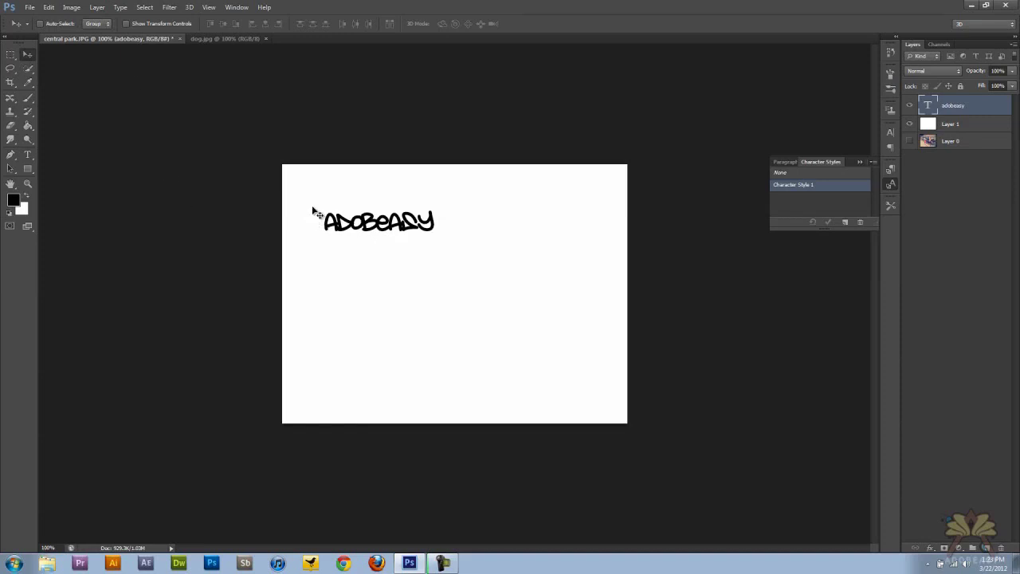
Cycle the pasteboard colour around the park canvas through Black, Dark Gray and Medium Gray.
{"action": "right_click", "coordinate": [123, 149]}
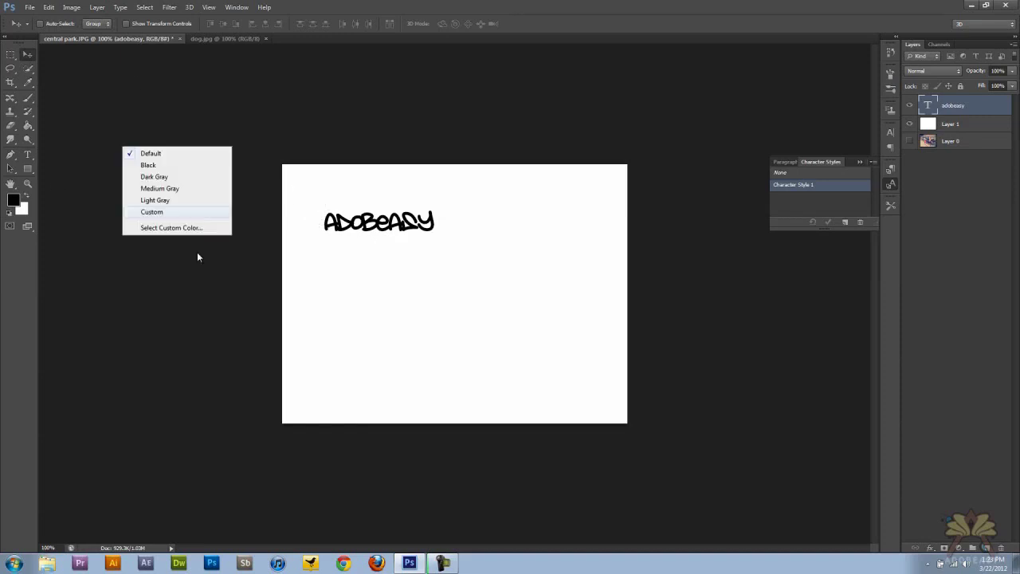
{"action": "left_click", "coordinate": [150, 165]}
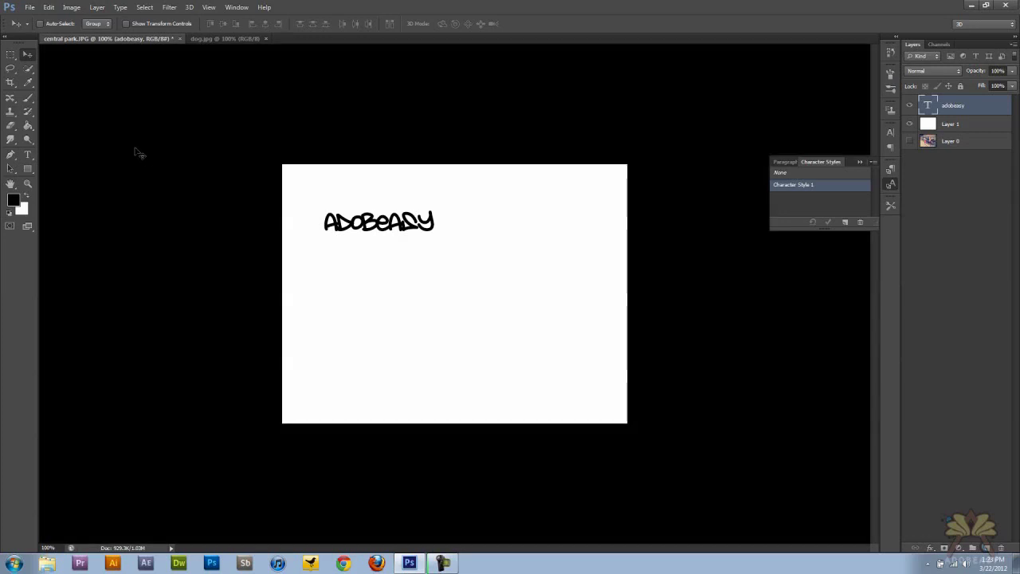
{"action": "right_click", "coordinate": [136, 151]}
{"action": "left_click", "coordinate": [167, 181]}
{"action": "right_click", "coordinate": [138, 159]}
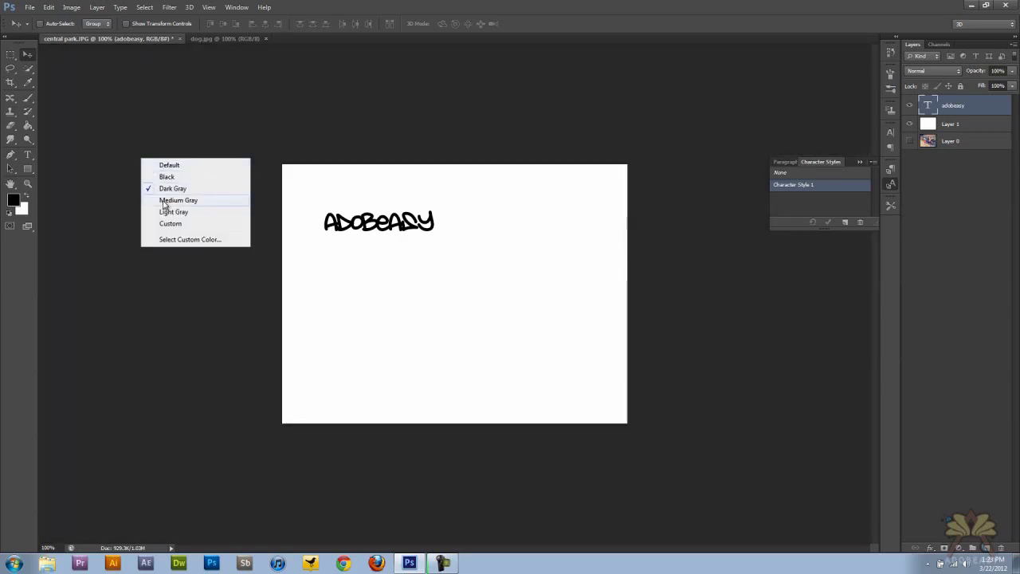
{"action": "left_click", "coordinate": [166, 199]}
Pick one more pasteboard colour, then switch to the dog.jpg document.
{"action": "right_click", "coordinate": [143, 177]}
{"action": "left_click", "coordinate": [164, 228]}
{"action": "key", "text": "ctrl+Tab"}
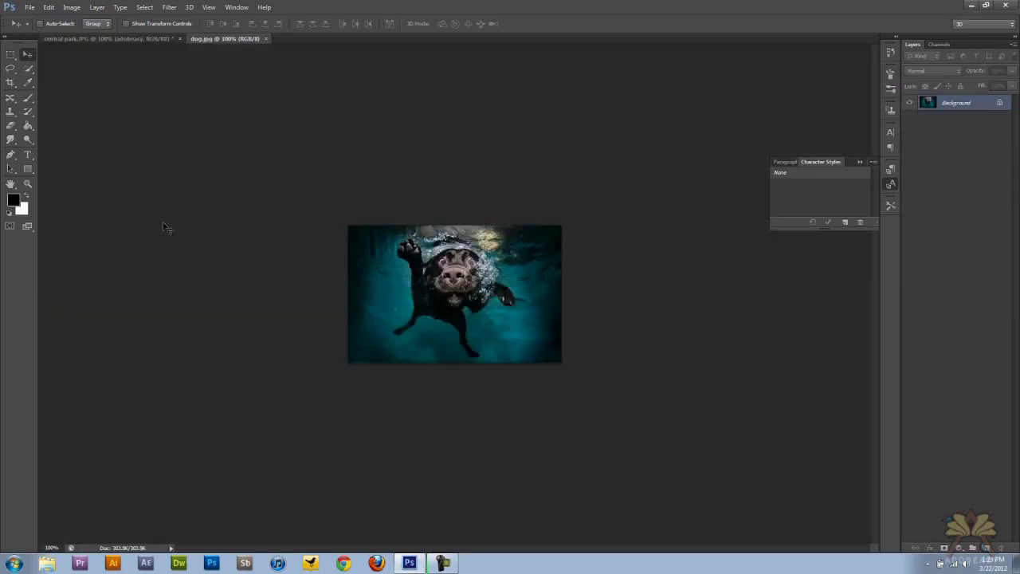